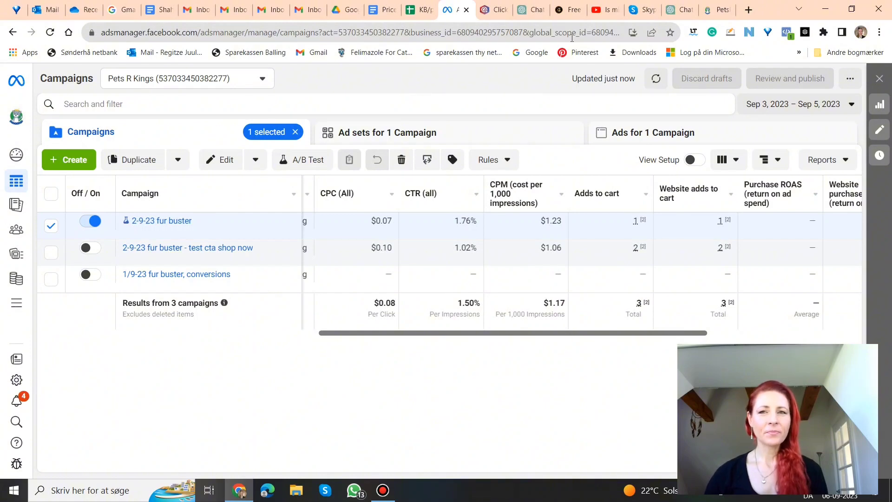
Step: Switch to the PetsRkings store tab showing the Fur Buster offer at $23.97
{"action": "left_click", "coordinate": [718, 10]}
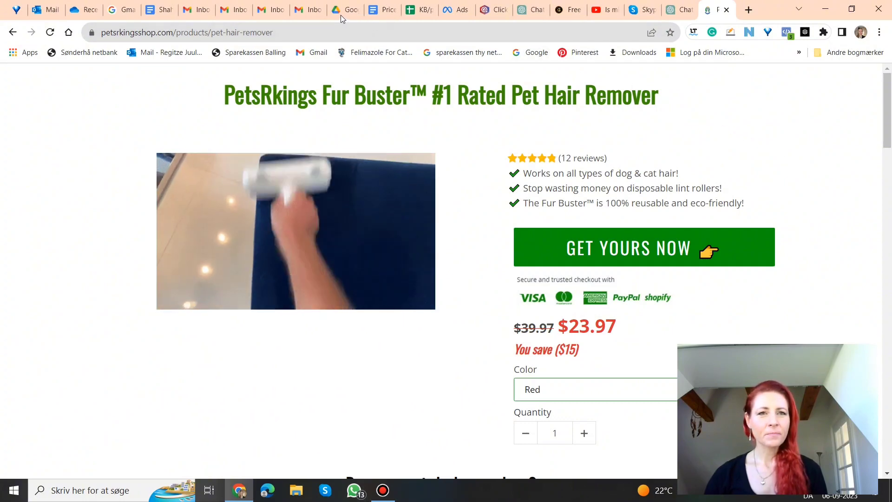
Step: Return to Ads Manager and scroll to the CPC column: video 2 $0.04, long video 1 $0.09
{"action": "left_click", "coordinate": [452, 15]}
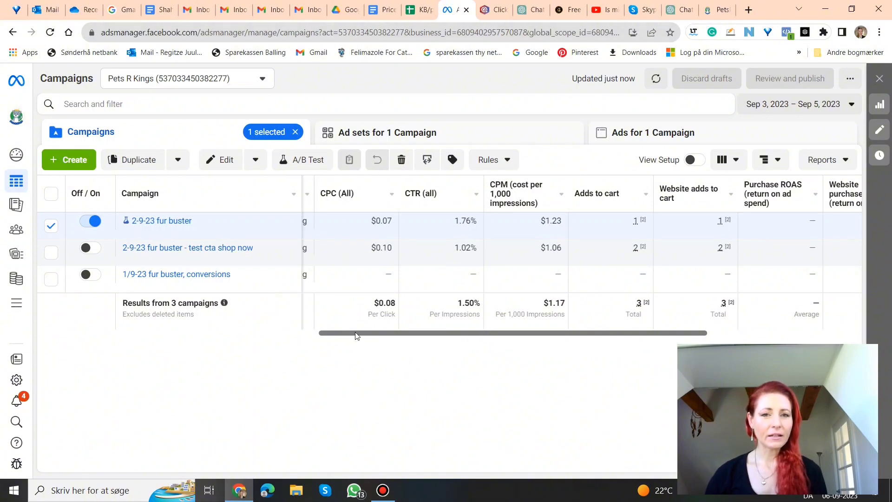
{"action": "left_click_drag", "start_coordinate": [354, 332], "coordinate": [77, 342]}
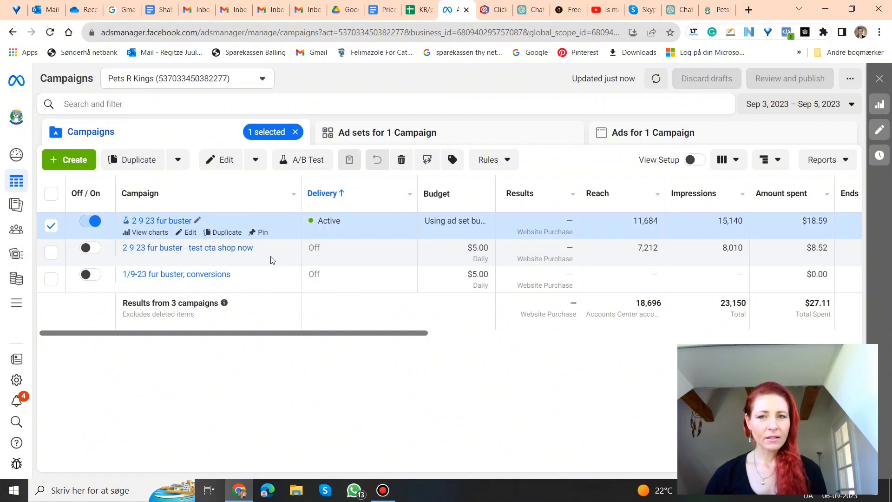
{"action": "left_click_drag", "start_coordinate": [391, 331], "coordinate": [461, 346]}
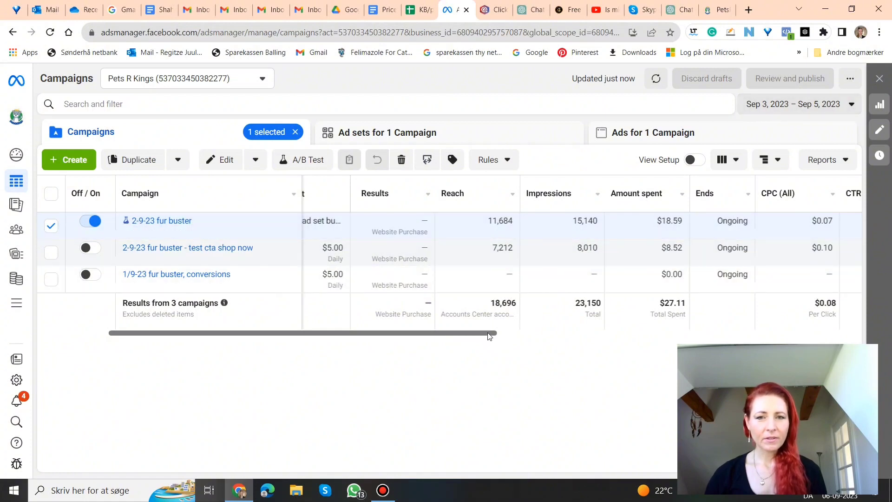
{"action": "left_click_drag", "start_coordinate": [488, 336], "coordinate": [502, 337]}
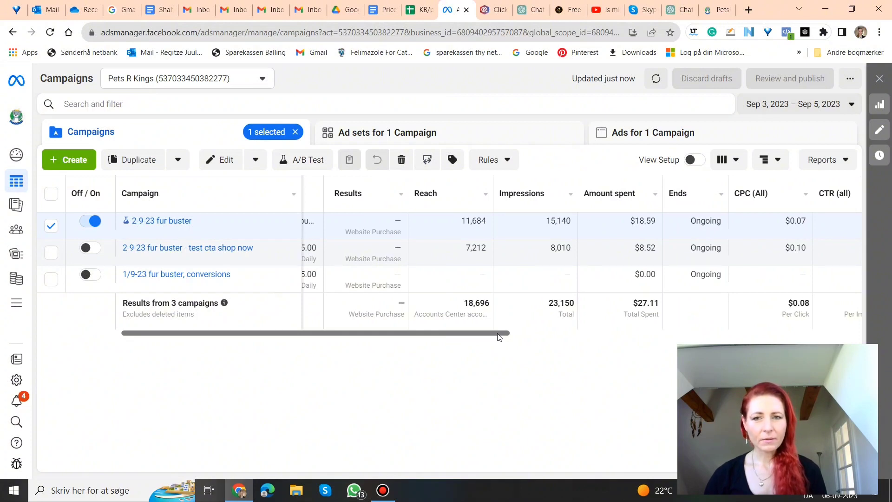
{"action": "left_click_drag", "start_coordinate": [499, 337], "coordinate": [538, 335]}
Step: Show the fur buster ad sets and compare CTR and CPM: video 2 at 2.74% and $1.11
{"action": "left_click", "coordinate": [459, 134]}
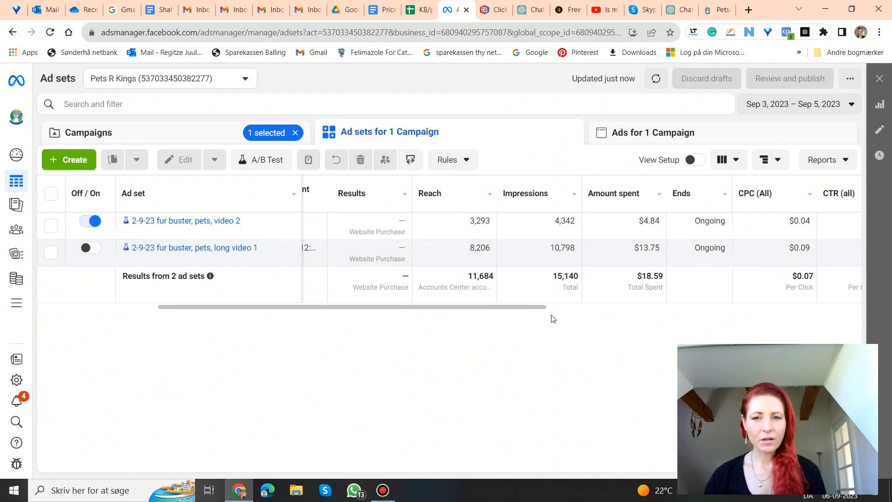
{"action": "left_click_drag", "start_coordinate": [537, 307], "coordinate": [630, 314]}
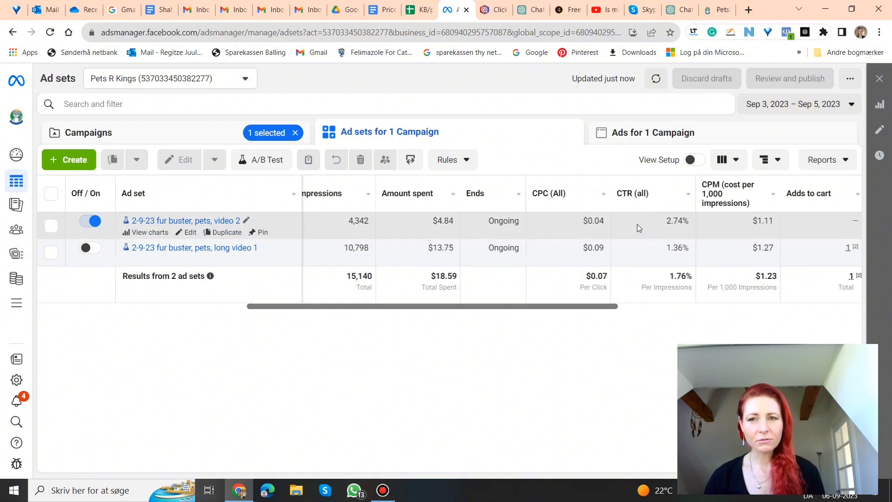
{"action": "mouse_move", "coordinate": [723, 194]}
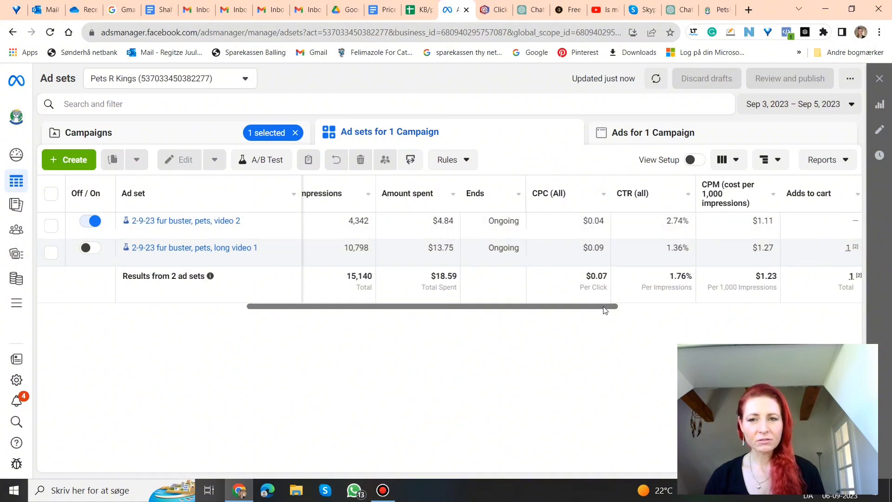
{"action": "left_click_drag", "start_coordinate": [604, 307], "coordinate": [672, 307]}
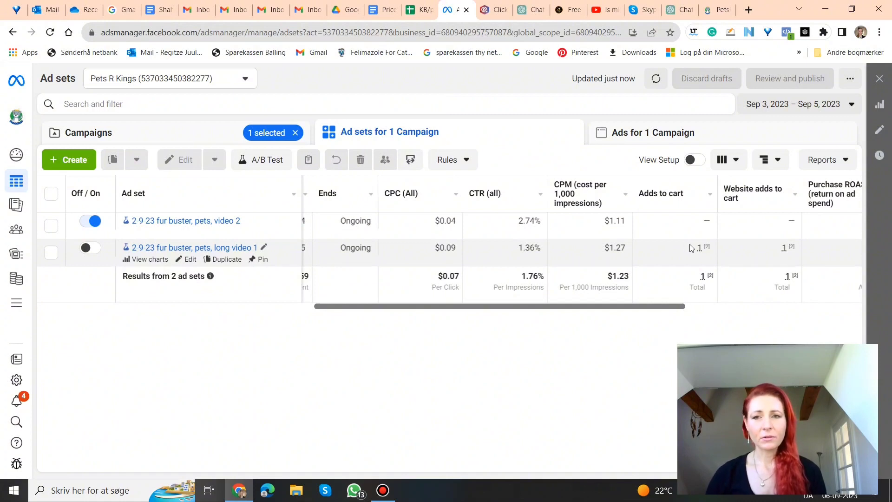
{"action": "mouse_move", "coordinate": [702, 254]}
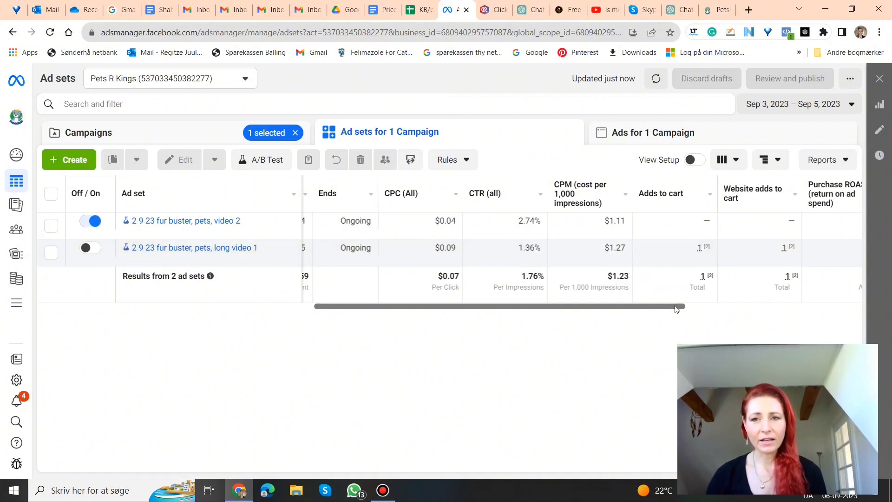
{"action": "left_click_drag", "start_coordinate": [675, 310], "coordinate": [875, 320]}
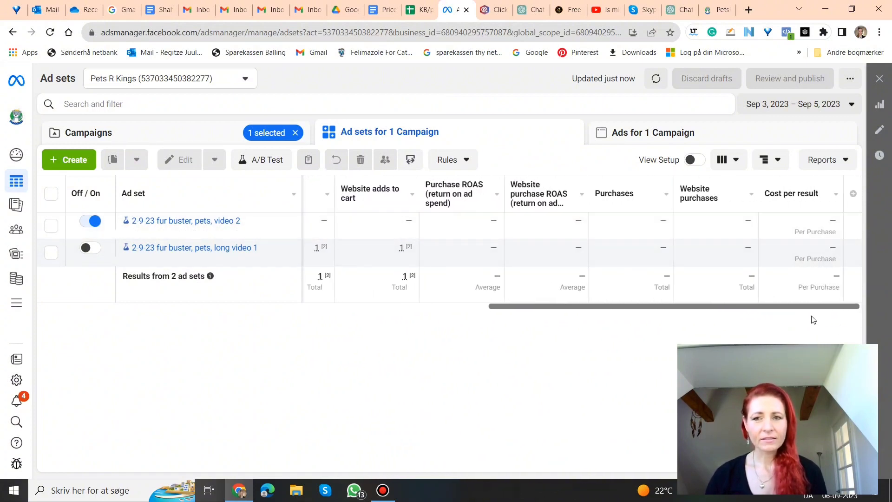
{"action": "left_click_drag", "start_coordinate": [807, 308], "coordinate": [593, 325]}
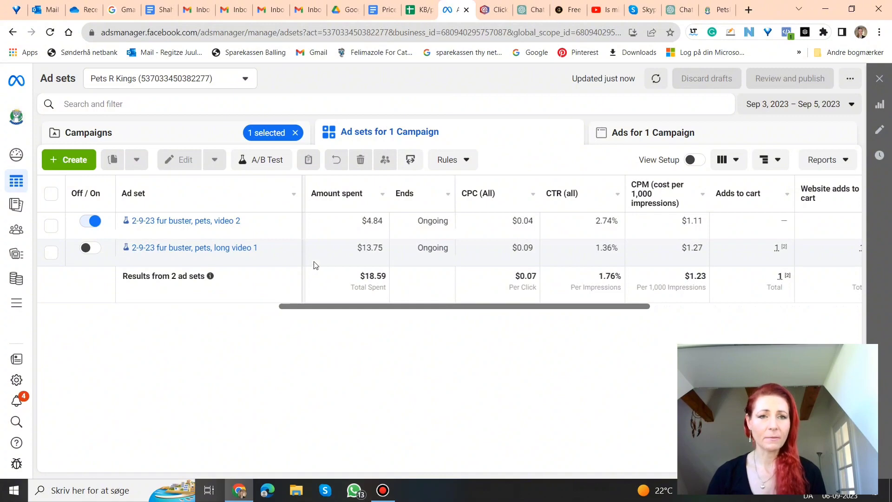
Step: Start an A/B test on the 2-9-23 fur buster campaign, copying its ad as Version A
{"action": "left_click", "coordinate": [149, 134]}
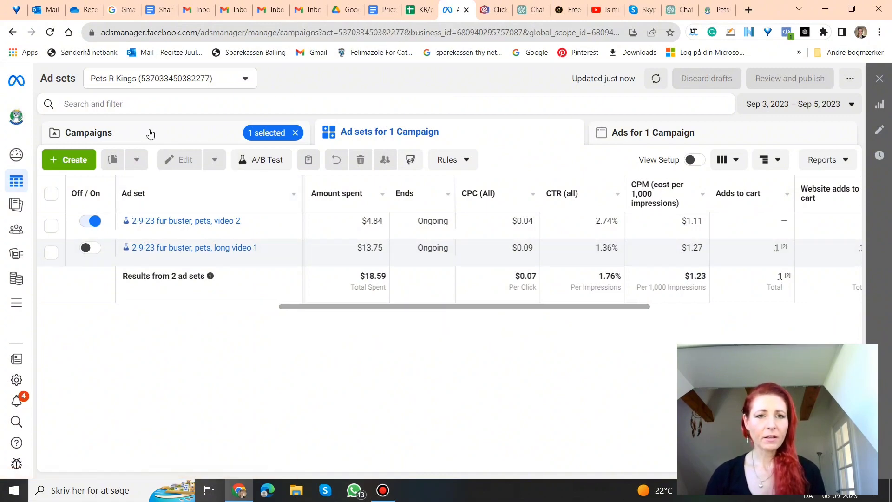
{"action": "left_click", "coordinate": [150, 134]}
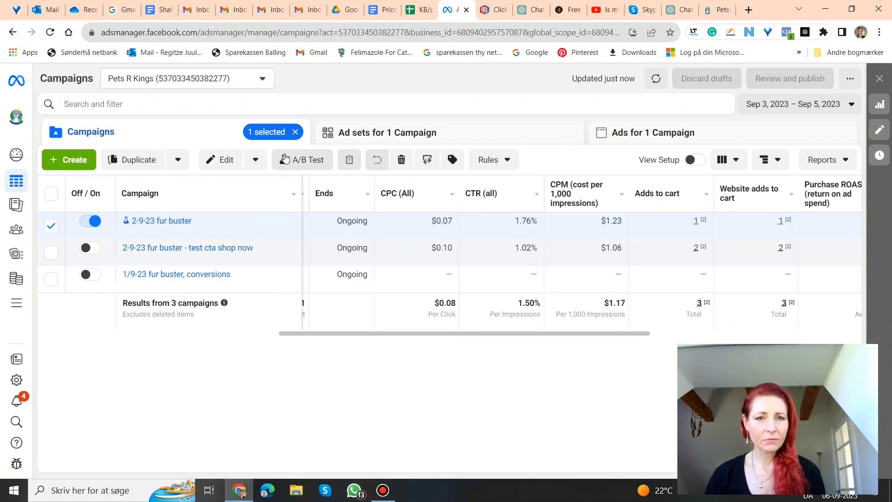
{"action": "left_click", "coordinate": [307, 166]}
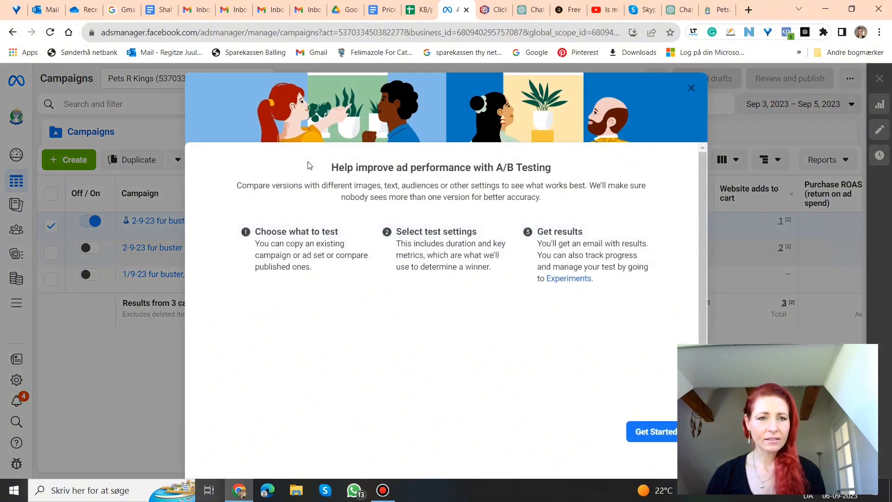
{"action": "left_click", "coordinate": [652, 434]}
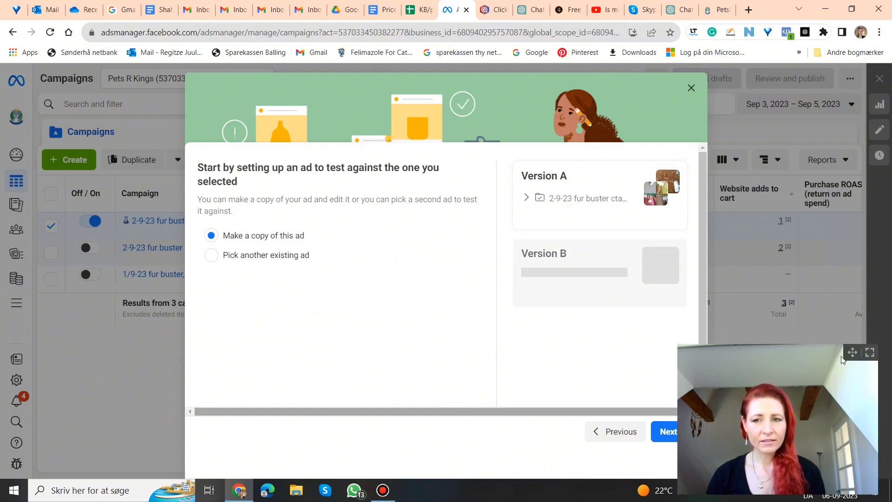
{"action": "left_click_drag", "start_coordinate": [851, 354], "coordinate": [843, 27]}
Step: Choose Custom as the A/B test variable so Version B copies Version A
{"action": "left_click", "coordinate": [674, 433]}
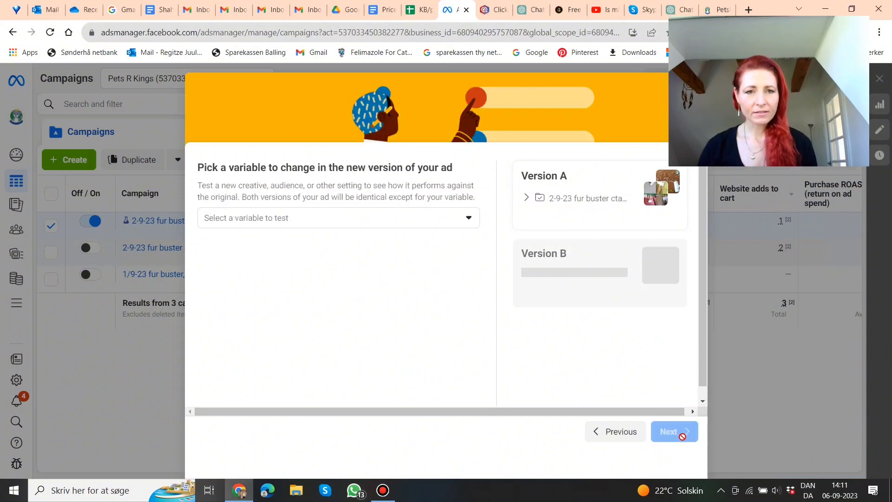
{"action": "left_click", "coordinate": [309, 220]}
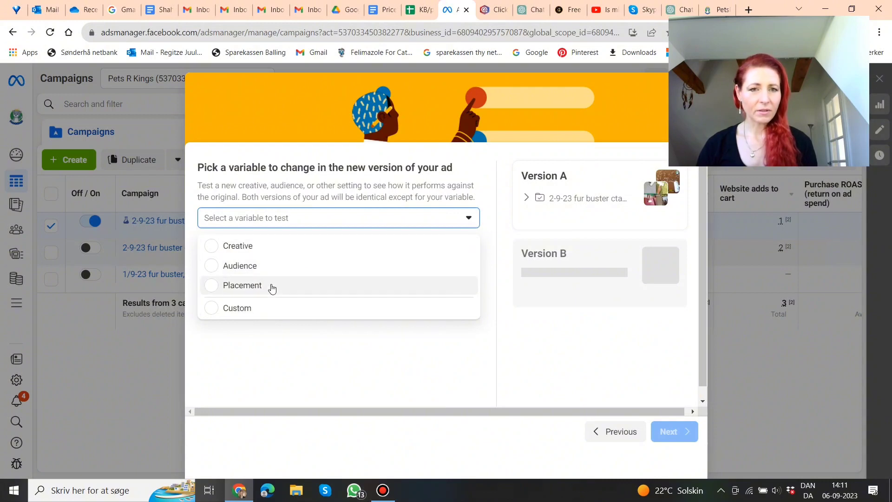
{"action": "left_click", "coordinate": [243, 310]}
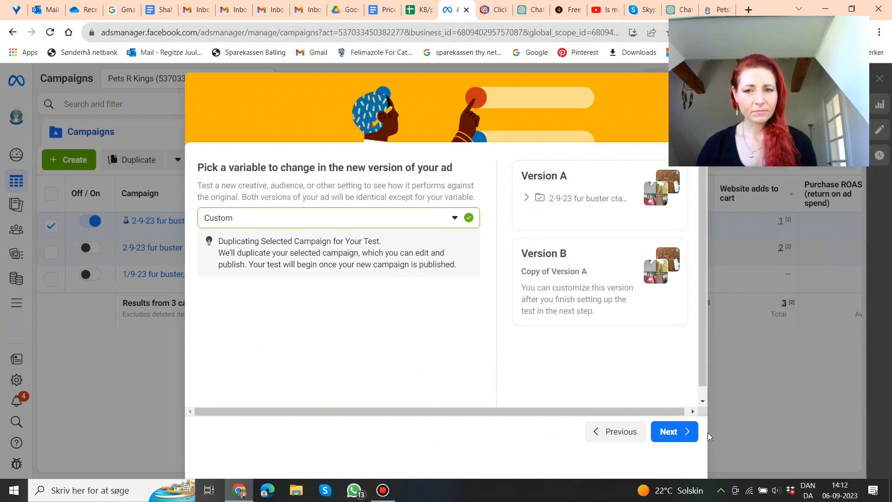
Step: Name the test 'furbuster open targeting', keep CPC as key metric, and check the Sep 7–11 schedule
{"action": "left_click", "coordinate": [676, 432]}
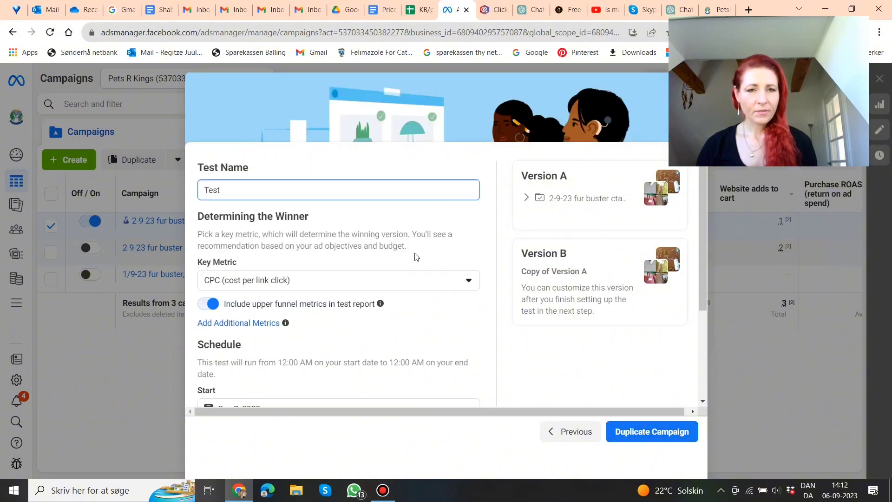
{"action": "key", "text": "BackSpace"}
{"action": "key", "text": "BackSpace"}
{"action": "key", "text": "BackSpace"}
{"action": "key", "text": "BackSpace"}
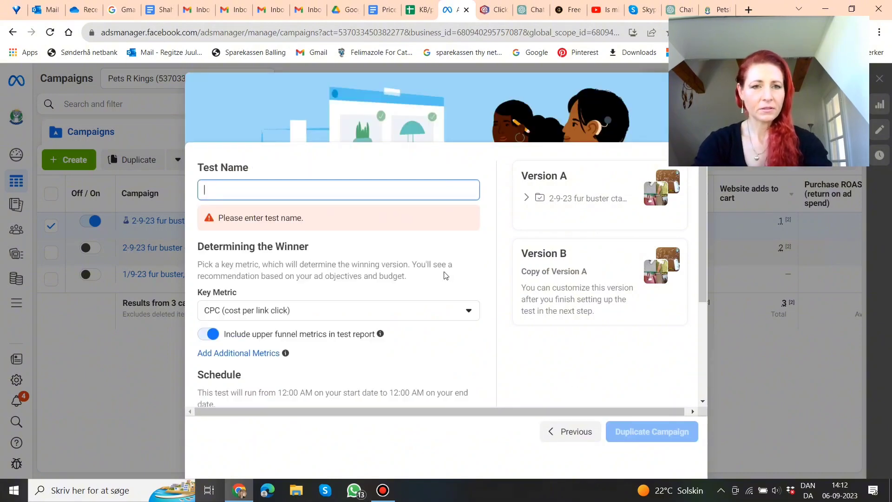
{"action": "type", "text": "fur"}
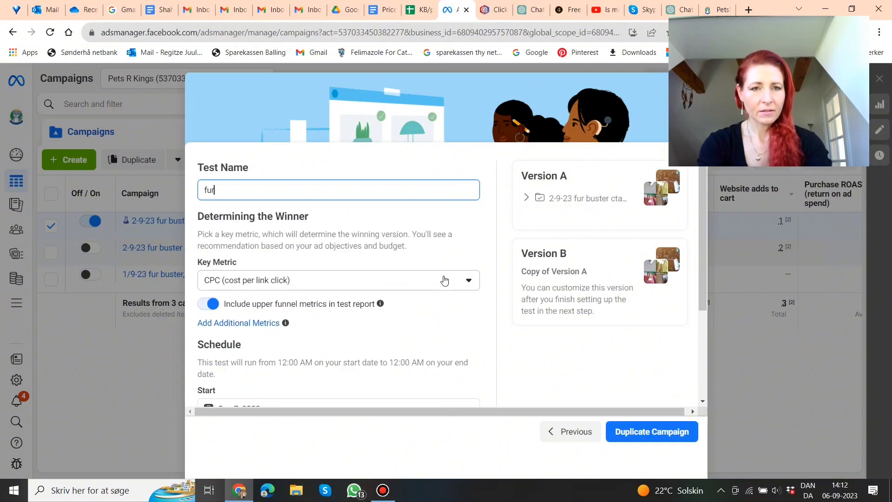
{"action": "type", "text": "buster op"}
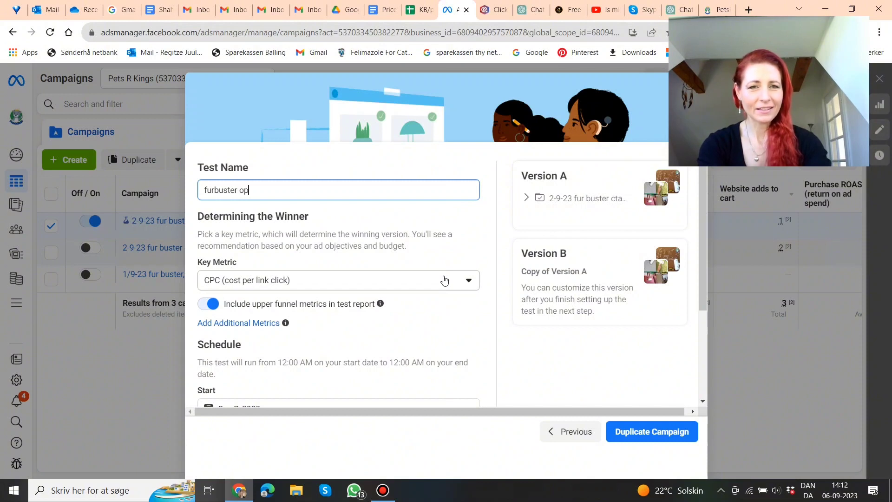
{"action": "type", "text": "en tar"}
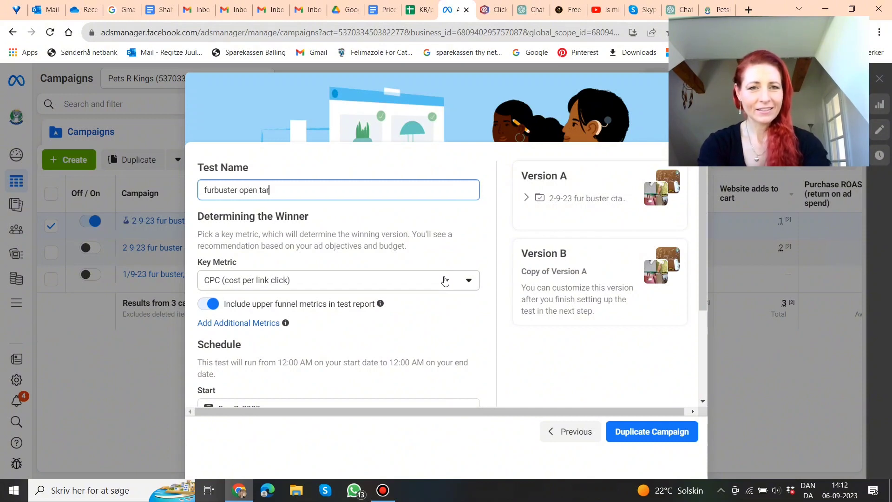
{"action": "type", "text": "geting"}
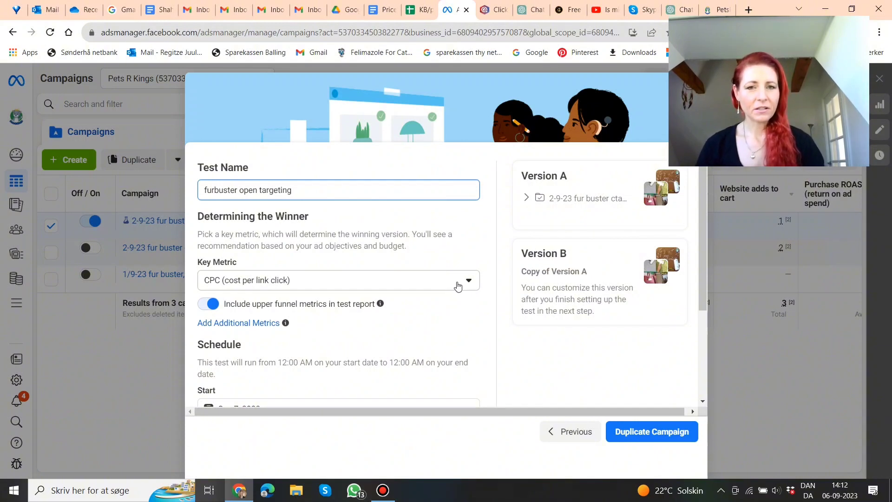
{"action": "left_click", "coordinate": [457, 284]}
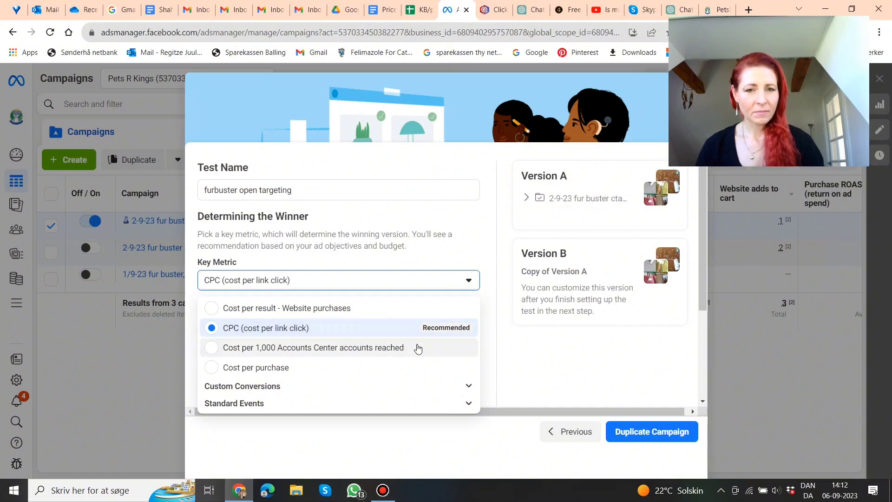
{"action": "left_click", "coordinate": [423, 279]}
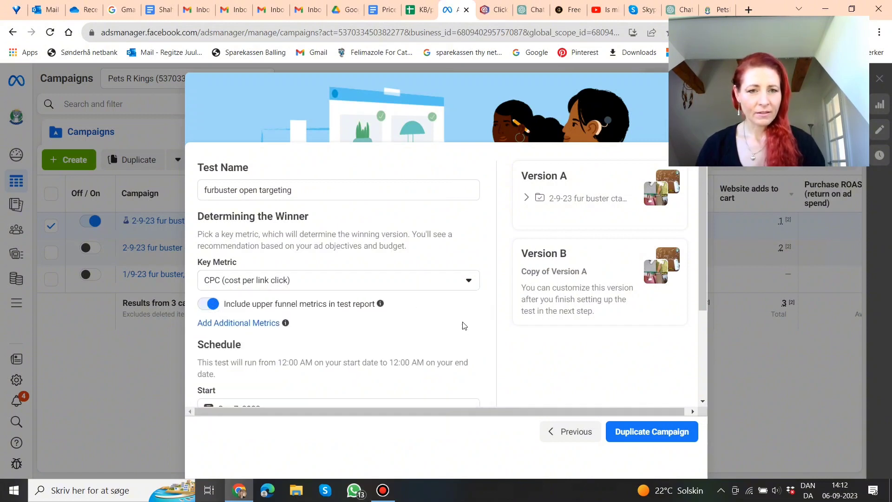
{"action": "scroll", "coordinate": [460, 310], "scroll_direction": "down", "scroll_amount": 3}
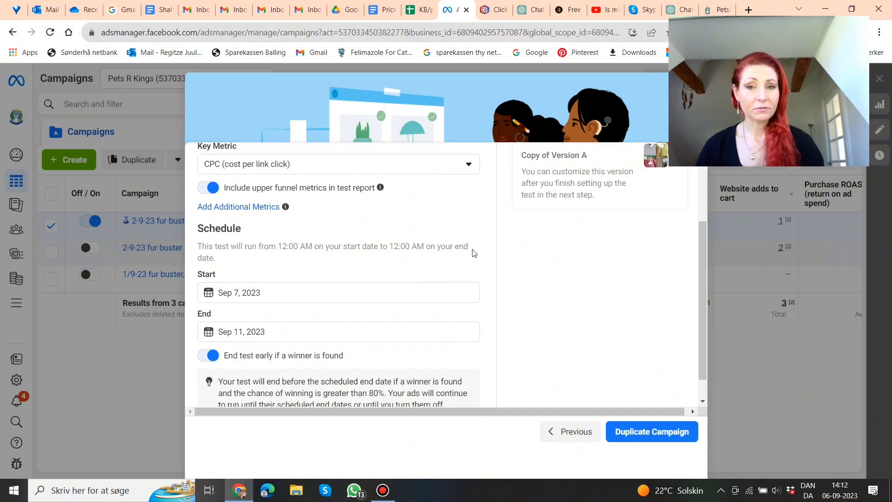
{"action": "scroll", "coordinate": [474, 253], "scroll_direction": "down", "scroll_amount": 1}
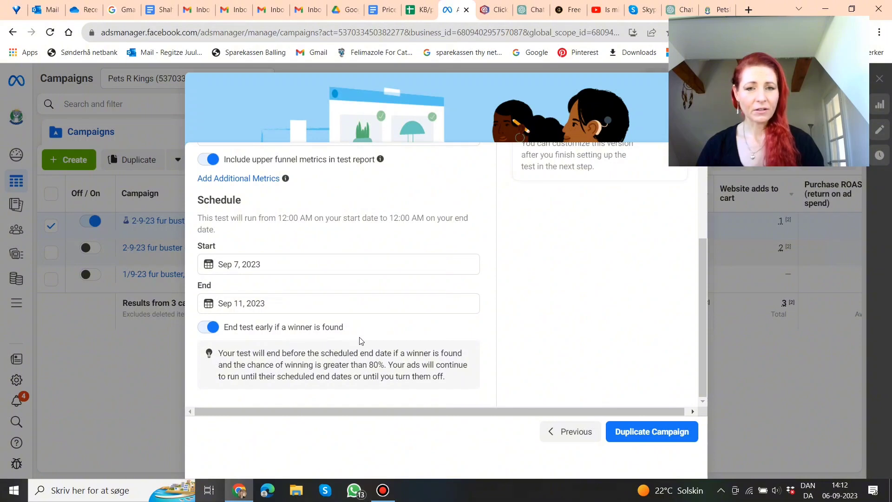
Step: Create the duplicate campaign and rename it '2-9-23 fur buster - Copy open targeting'
{"action": "left_click", "coordinate": [670, 437]}
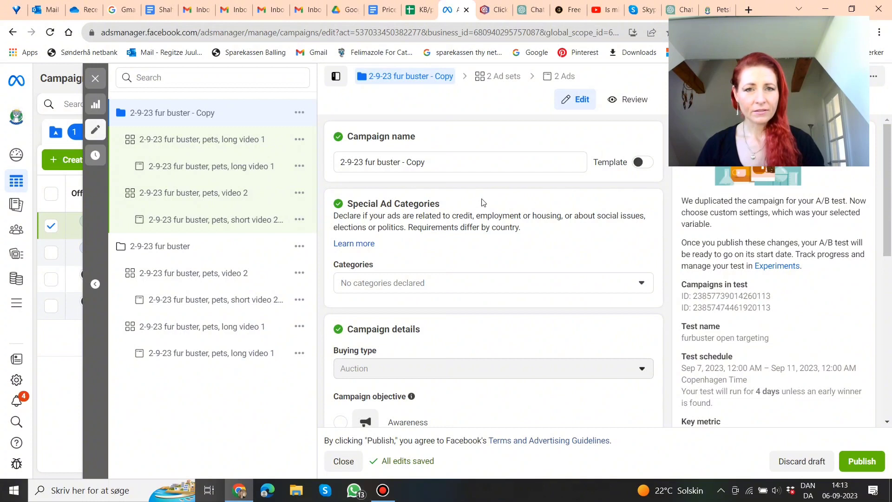
{"action": "left_click", "coordinate": [442, 159]}
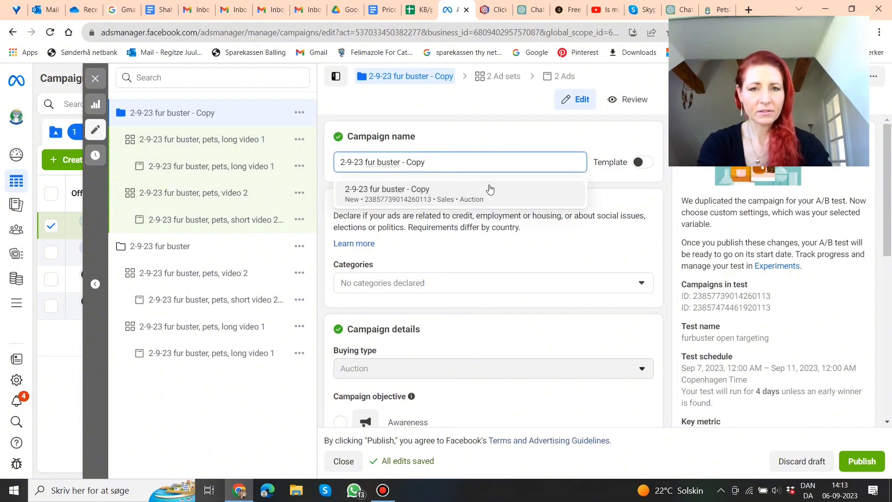
{"action": "type", "text": "ope"}
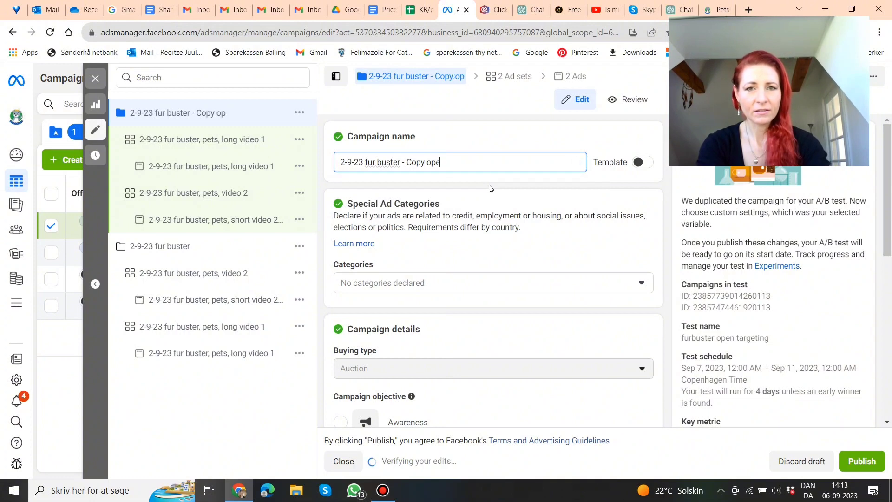
{"action": "type", "text": "n targt"}
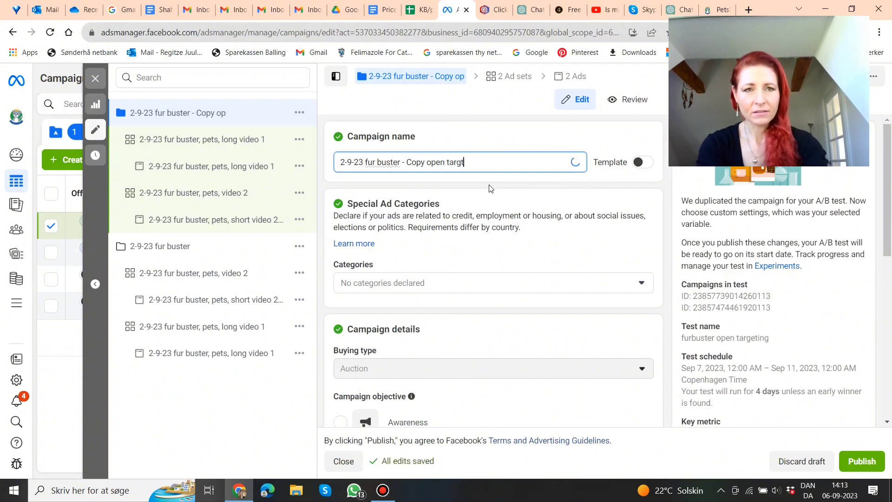
{"action": "key", "text": "BackSpace"}
{"action": "type", "text": "eting"}
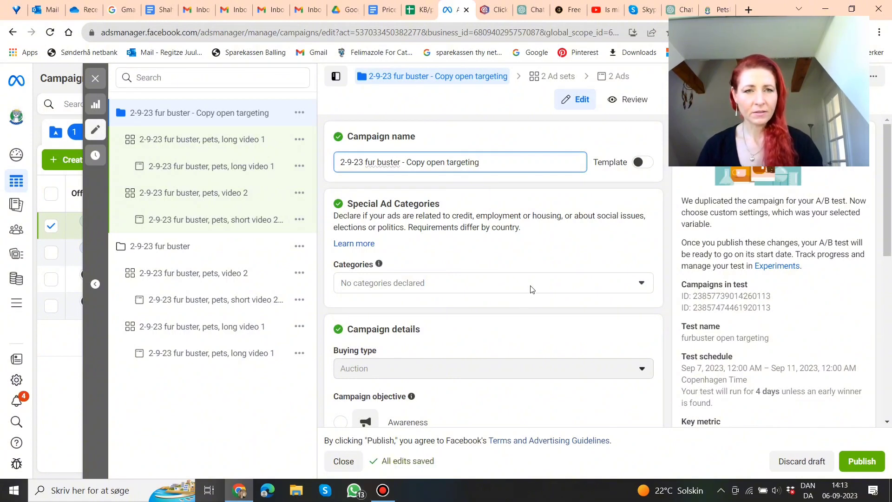
{"action": "scroll", "coordinate": [542, 300], "scroll_direction": "down", "scroll_amount": 2}
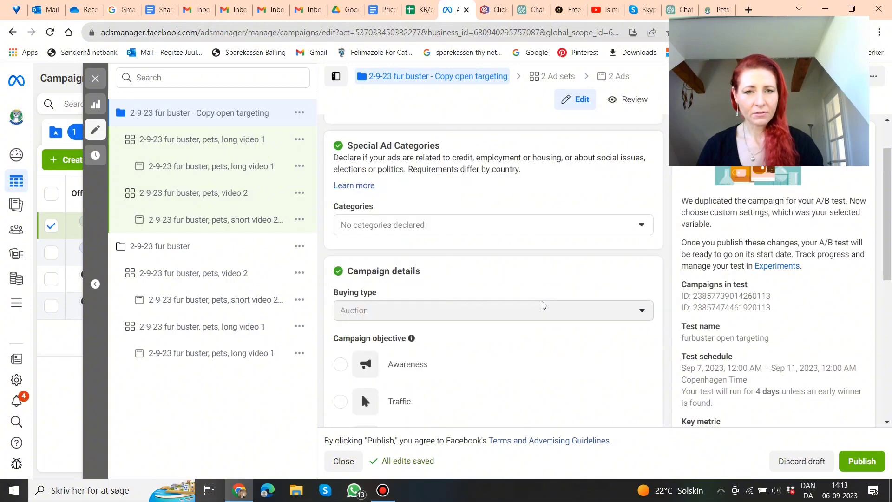
{"action": "scroll", "coordinate": [541, 302], "scroll_direction": "down", "scroll_amount": 3}
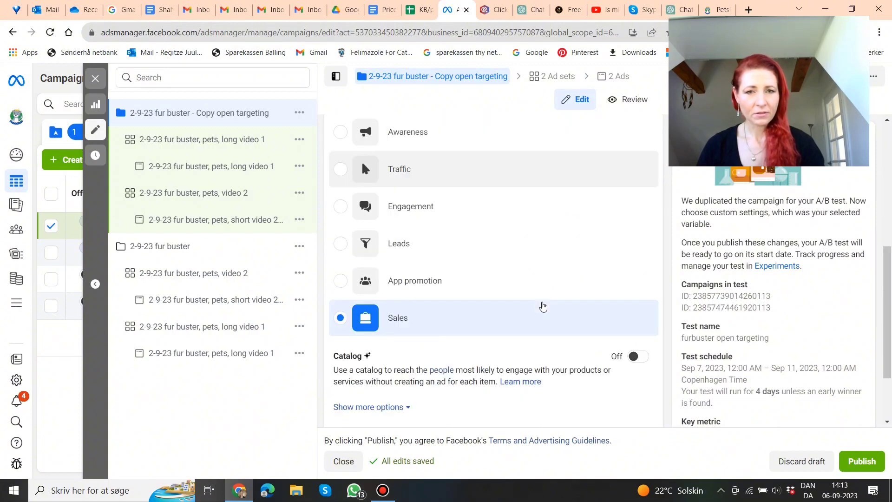
{"action": "scroll", "coordinate": [542, 306], "scroll_direction": "down", "scroll_amount": 2}
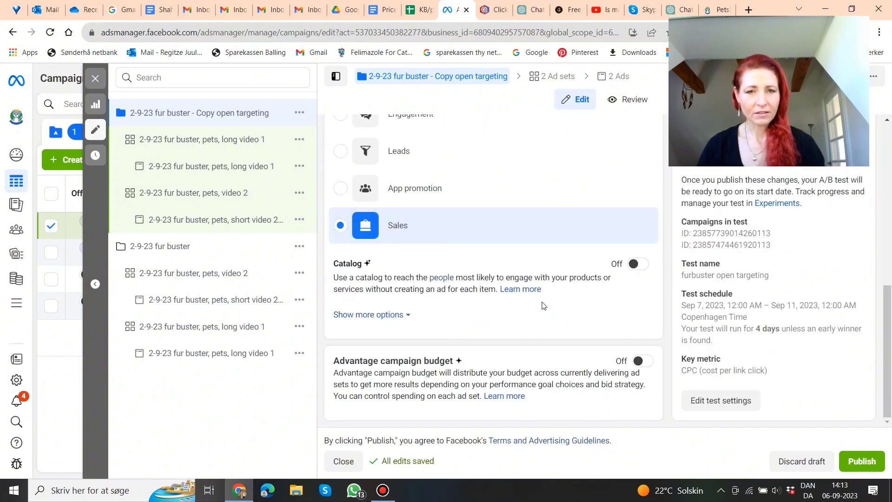
Step: Publish the A/B test and close the editor to see the copied campaign on and ongoing
{"action": "left_click", "coordinate": [869, 466]}
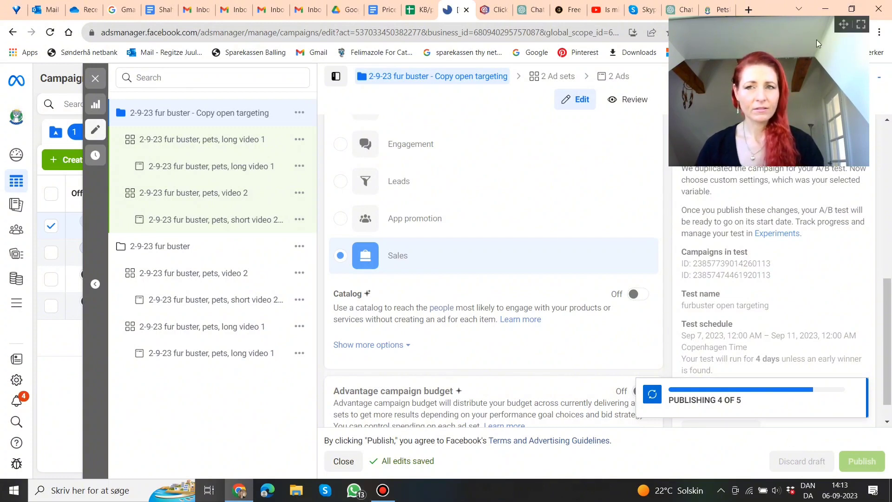
{"action": "left_click", "coordinate": [96, 79]}
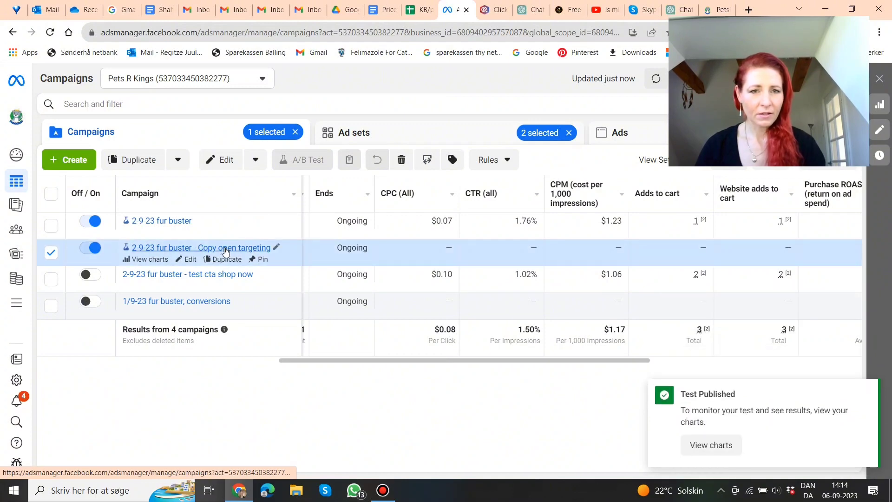
Step: Open the Copy open targeting campaign's ad sets and deselect the long video 1 ad set
{"action": "left_click", "coordinate": [225, 248]}
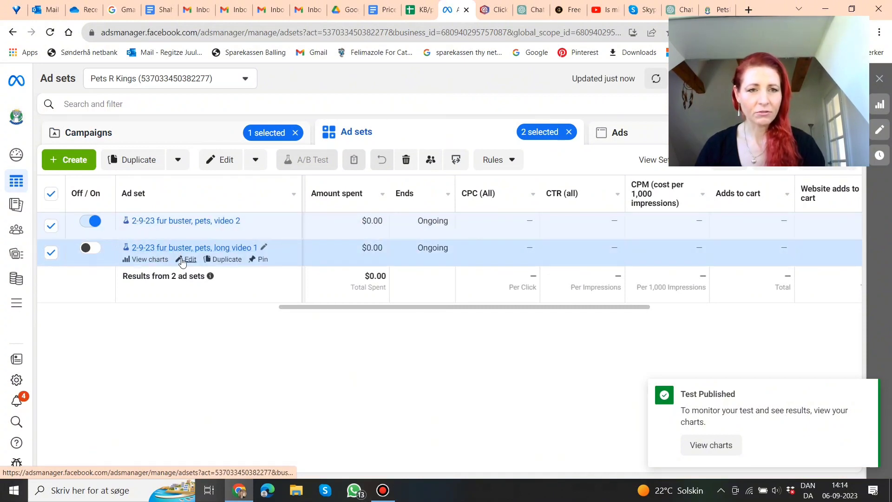
{"action": "left_click", "coordinate": [54, 256]}
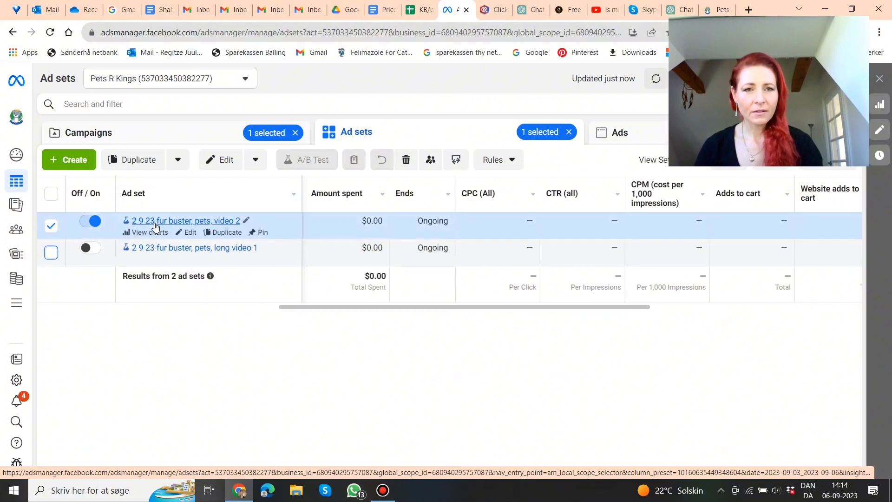
Step: Edit the copied video 2 ad set's name to end with 'video 2, open targeting'
{"action": "left_click", "coordinate": [190, 233]}
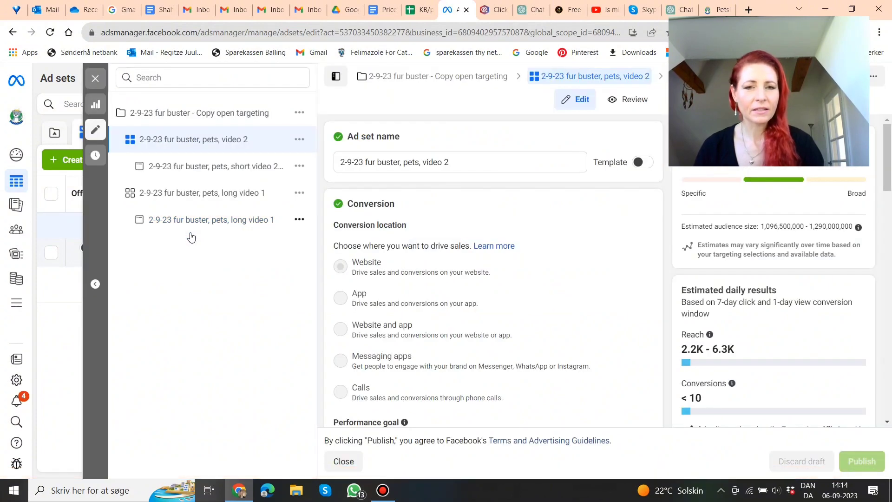
{"action": "left_click", "coordinate": [529, 162]}
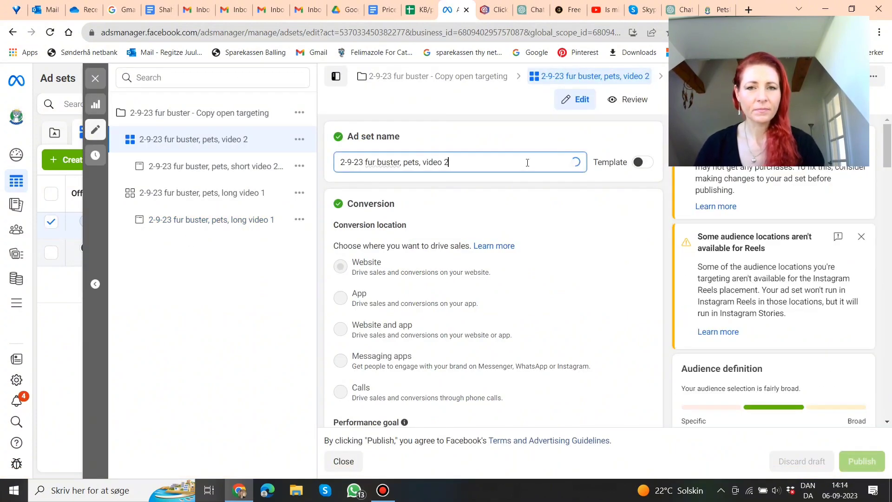
{"action": "key", "text": "BackSpace"}
{"action": "key", "text": "BackSpace"}
{"action": "key", "text": "BackSpace"}
{"action": "key", "text": "BackSpace"}
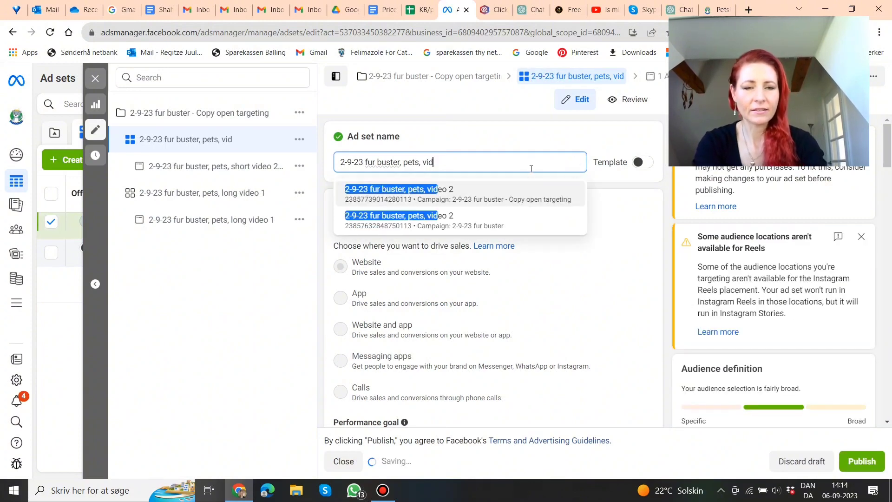
{"action": "type", "text": "eo "}
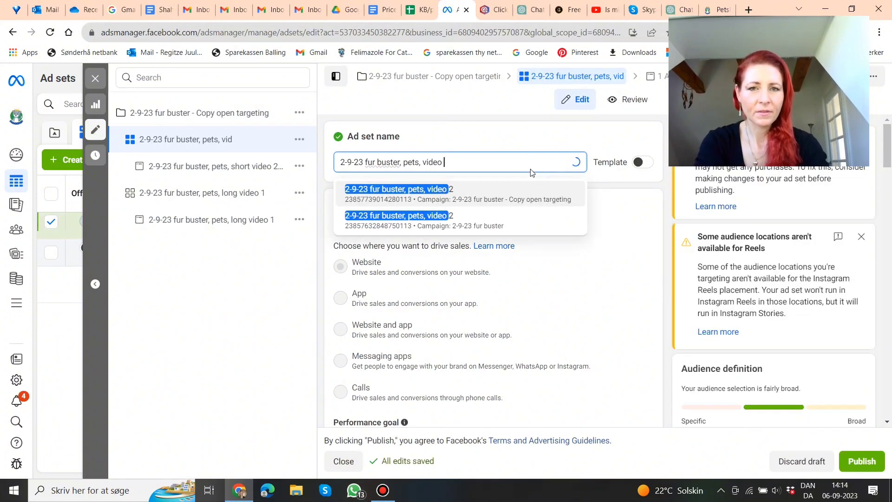
{"action": "type", "text": "2"}
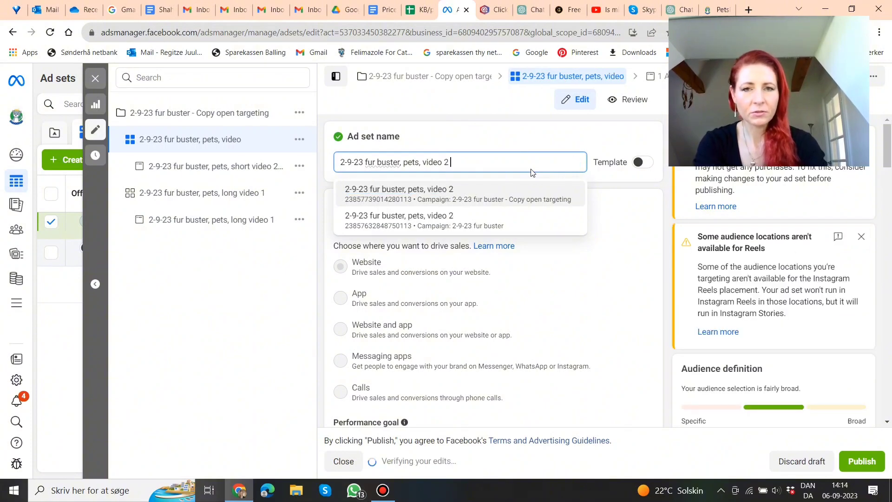
{"action": "type", "text": ", ope"}
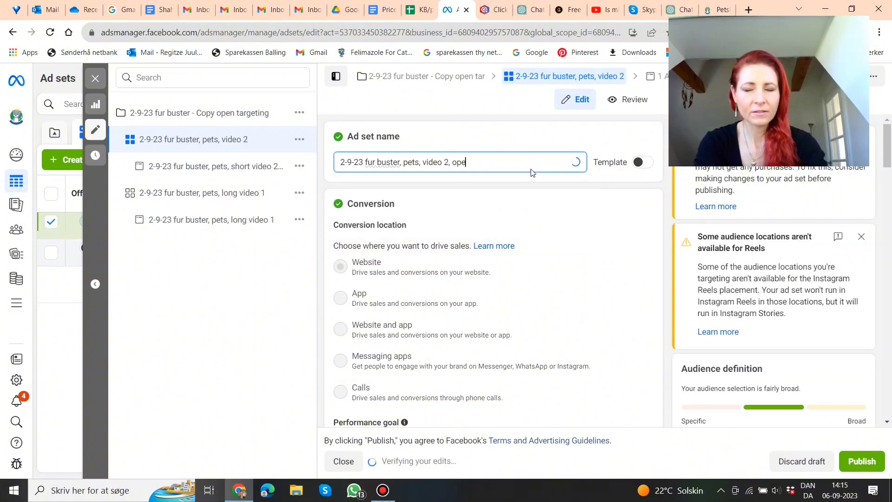
{"action": "type", "text": "n targeting"}
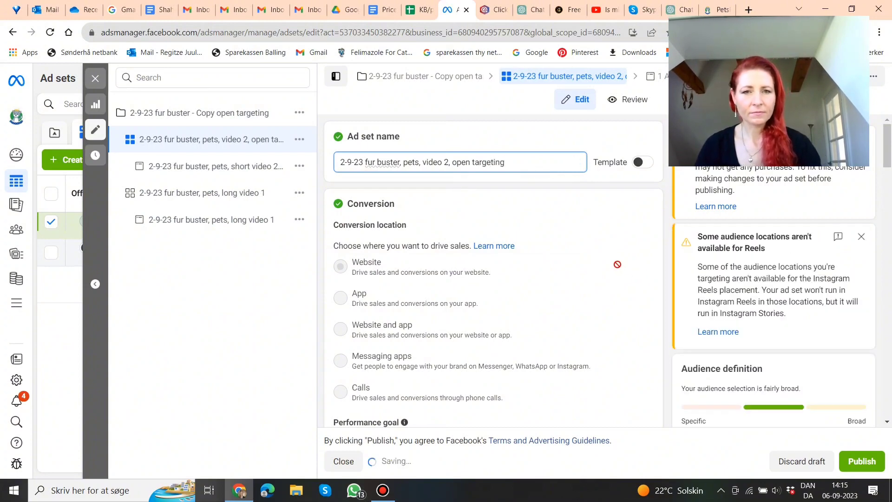
{"action": "mouse_move", "coordinate": [618, 265]}
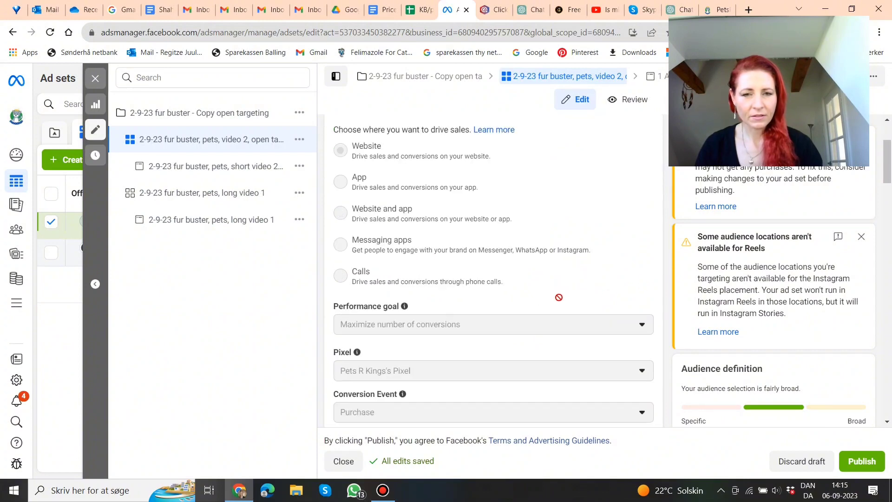
{"action": "scroll", "coordinate": [558, 297], "scroll_direction": "down", "scroll_amount": 2}
{"action": "scroll", "coordinate": [560, 301], "scroll_direction": "down", "scroll_amount": 3}
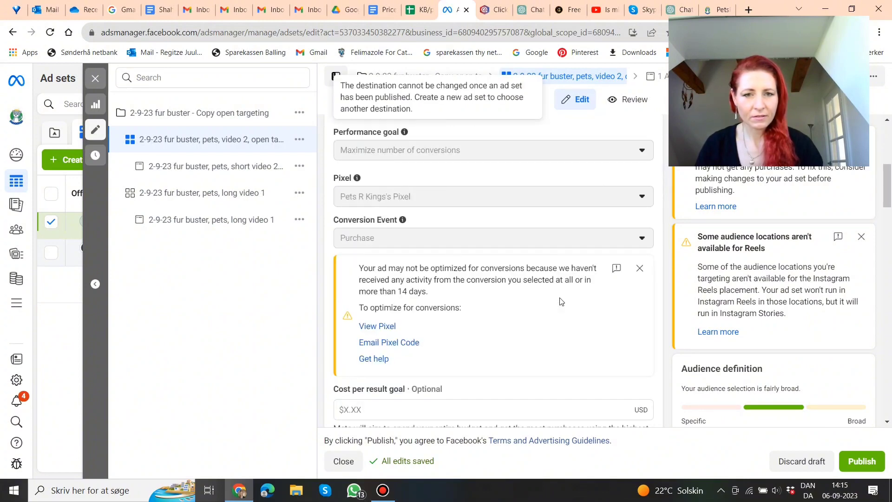
{"action": "scroll", "coordinate": [560, 301], "scroll_direction": "down", "scroll_amount": 2}
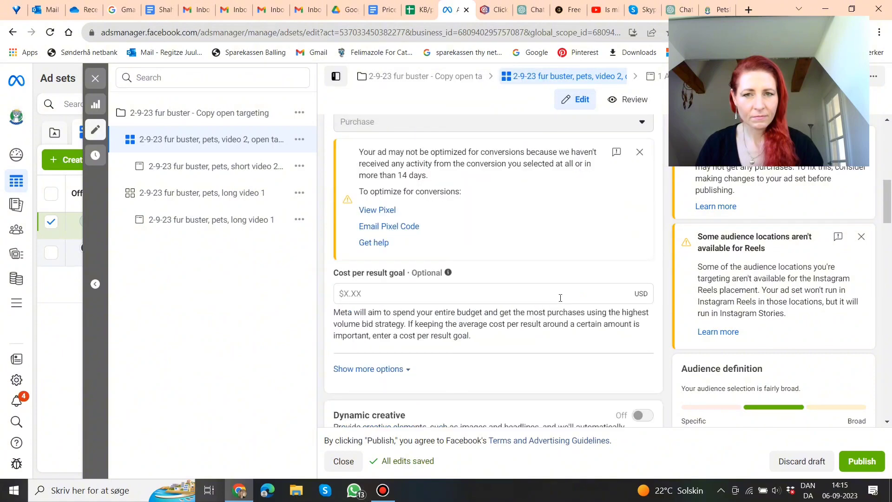
{"action": "scroll", "coordinate": [560, 297], "scroll_direction": "down", "scroll_amount": 5}
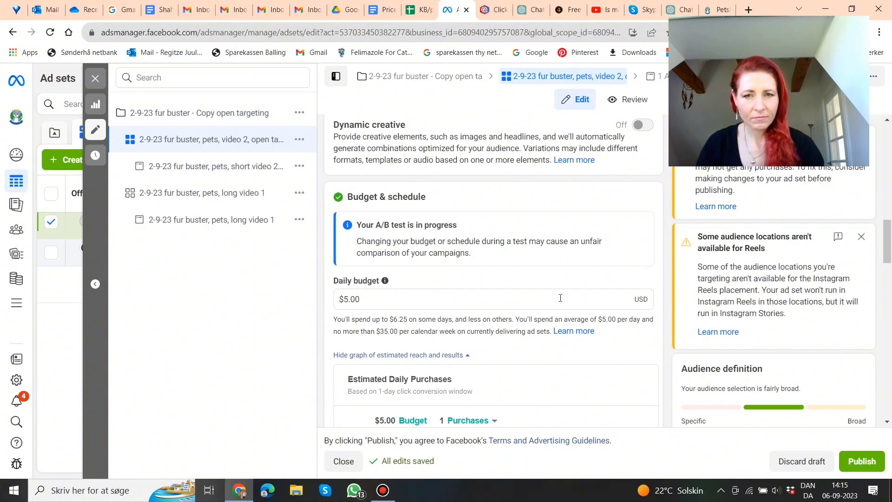
{"action": "scroll", "coordinate": [560, 298], "scroll_direction": "down", "scroll_amount": 1}
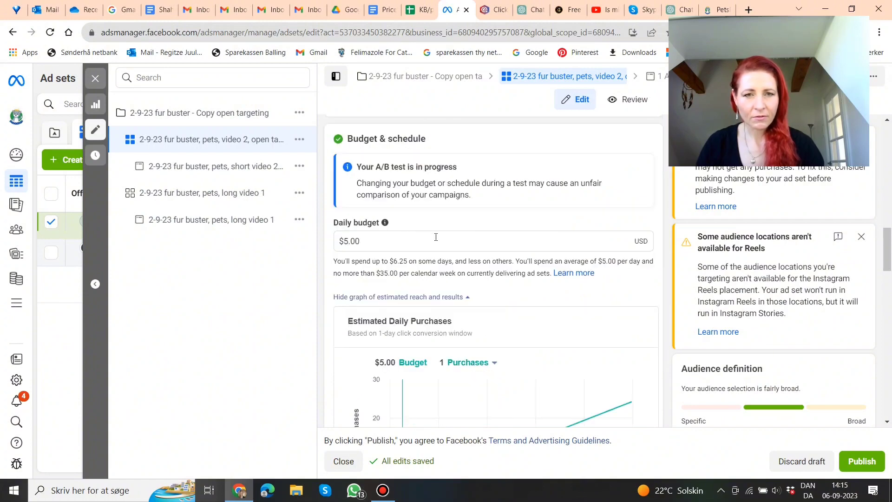
{"action": "scroll", "coordinate": [467, 236], "scroll_direction": "down", "scroll_amount": 4}
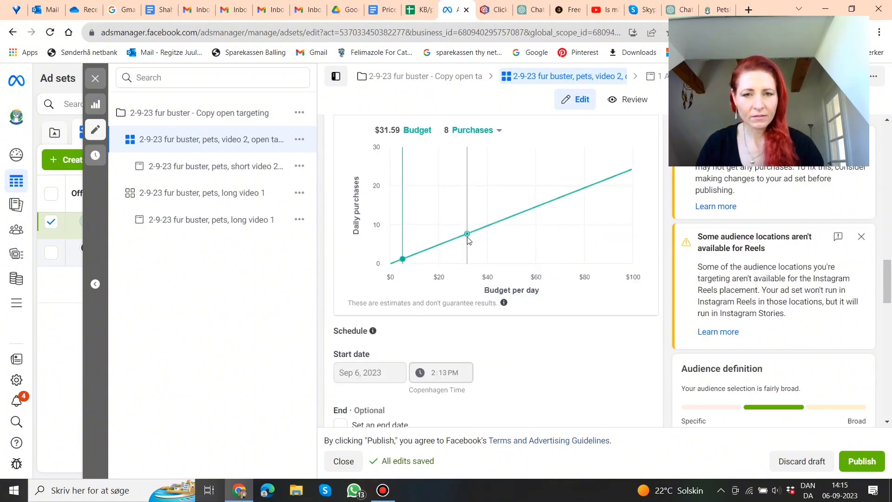
{"action": "scroll", "coordinate": [467, 237], "scroll_direction": "down", "scroll_amount": 3}
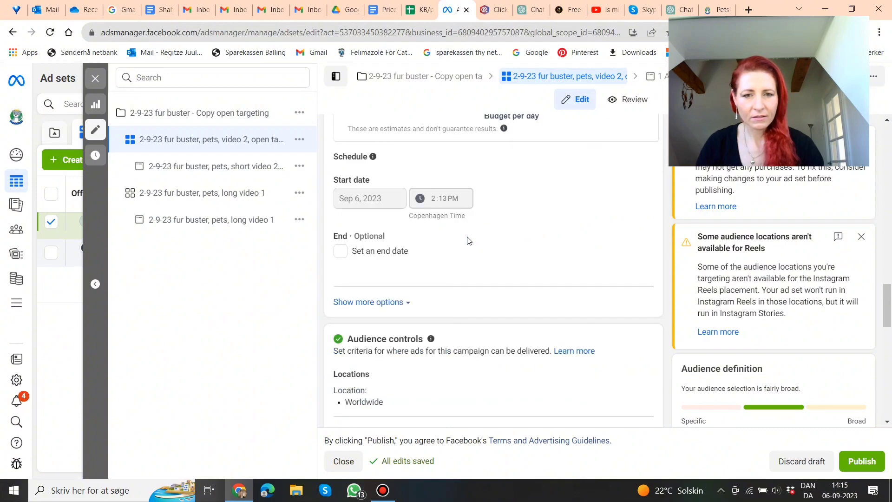
{"action": "scroll", "coordinate": [467, 240], "scroll_direction": "down", "scroll_amount": 3}
{"action": "scroll", "coordinate": [467, 241], "scroll_direction": "down", "scroll_amount": 3}
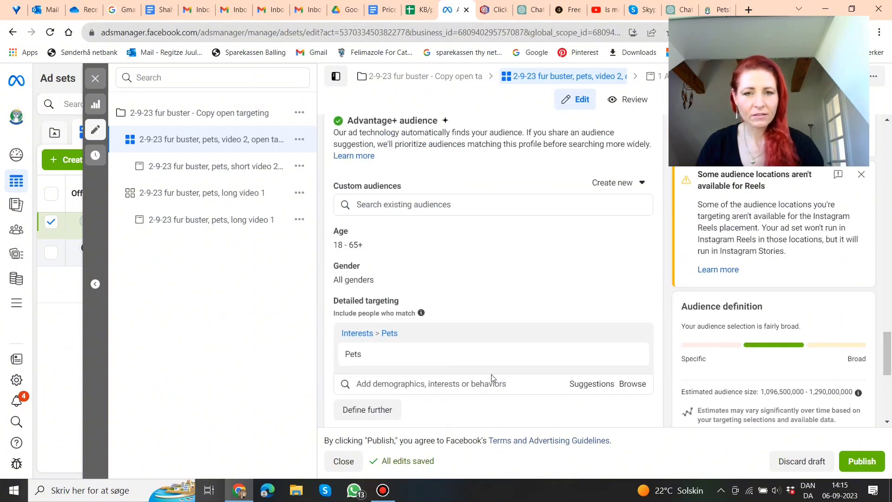
Step: Remove the Pets interest so the video 2 ad set has open targeting (2.6–3.1 billion audience)
{"action": "mouse_move", "coordinate": [509, 355]}
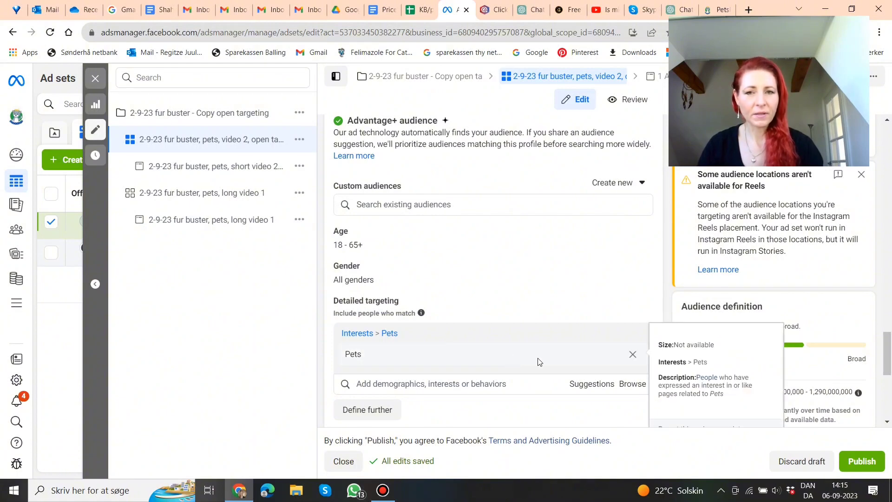
{"action": "left_click", "coordinate": [633, 354]}
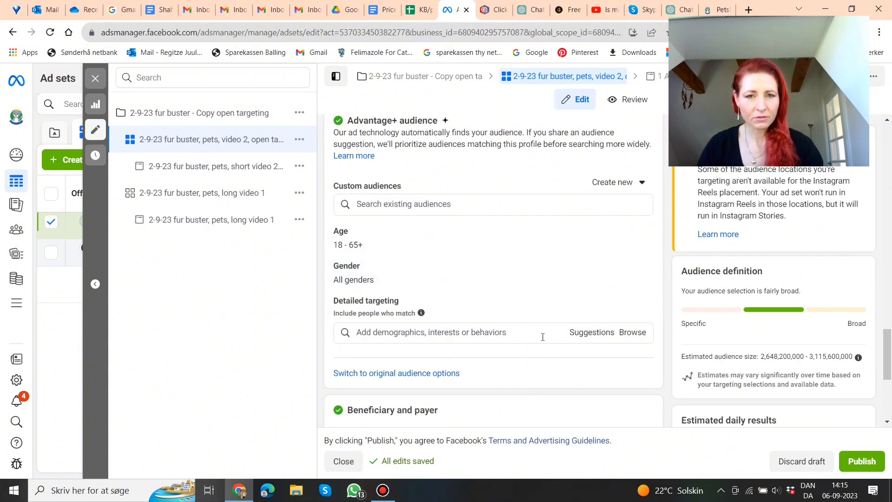
{"action": "scroll", "coordinate": [545, 331], "scroll_direction": "up", "scroll_amount": 5}
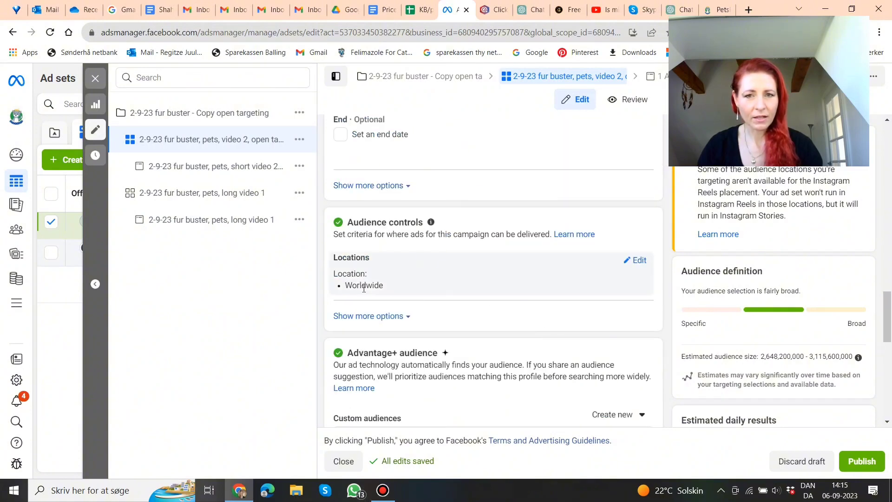
{"action": "scroll", "coordinate": [511, 321], "scroll_direction": "down", "scroll_amount": 4}
{"action": "scroll", "coordinate": [513, 321], "scroll_direction": "down", "scroll_amount": 6}
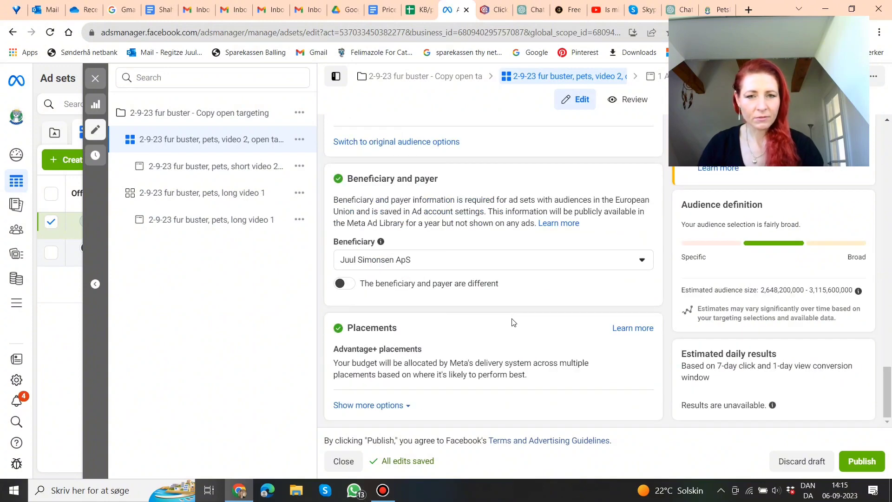
Step: Publish the open-targeting ad set edits
{"action": "left_click", "coordinate": [867, 466]}
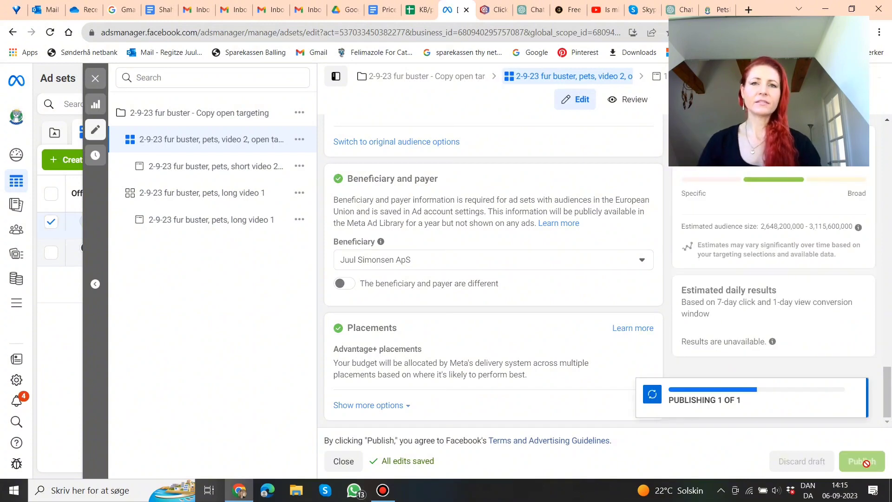